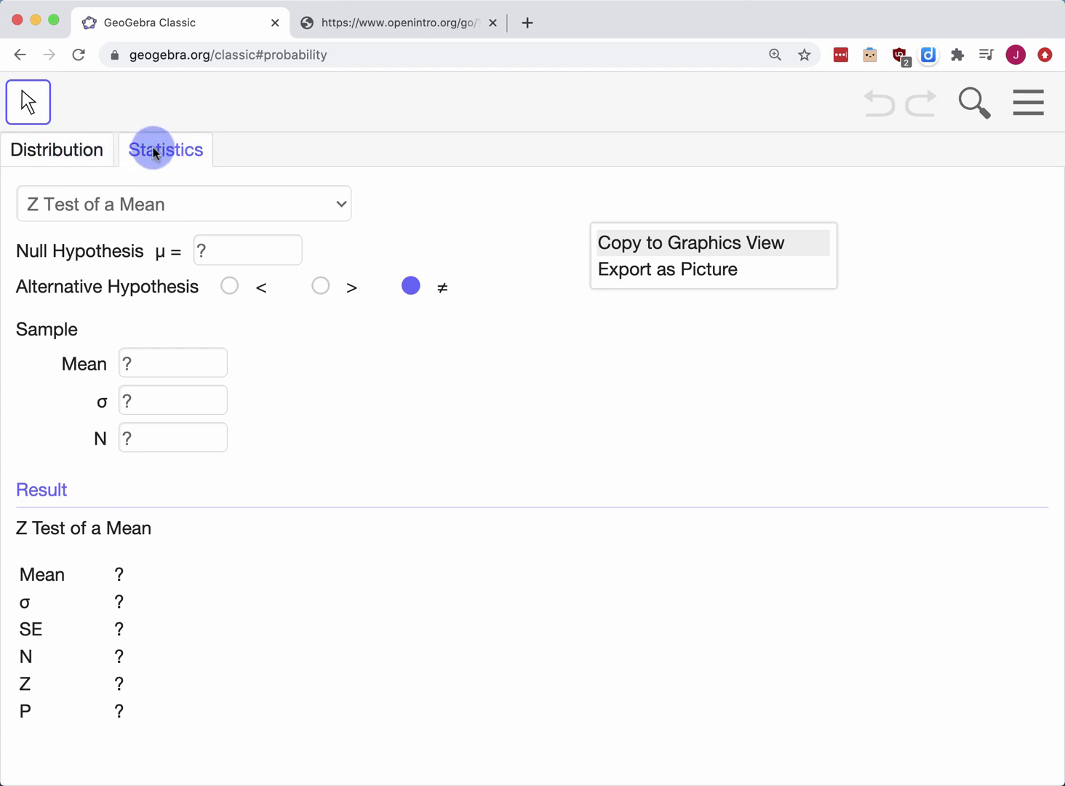
# Choose Z Estimate of a Proportion as the statistics procedure
pyautogui.click(226, 211)
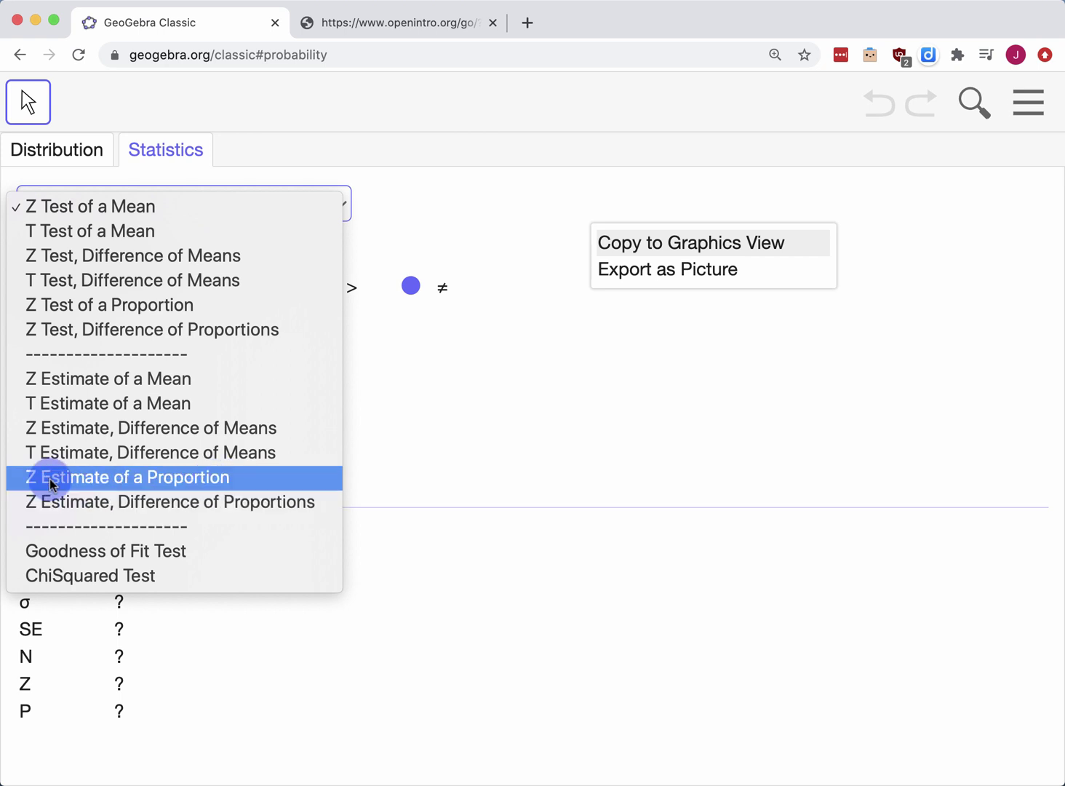
pyautogui.click(165, 484)
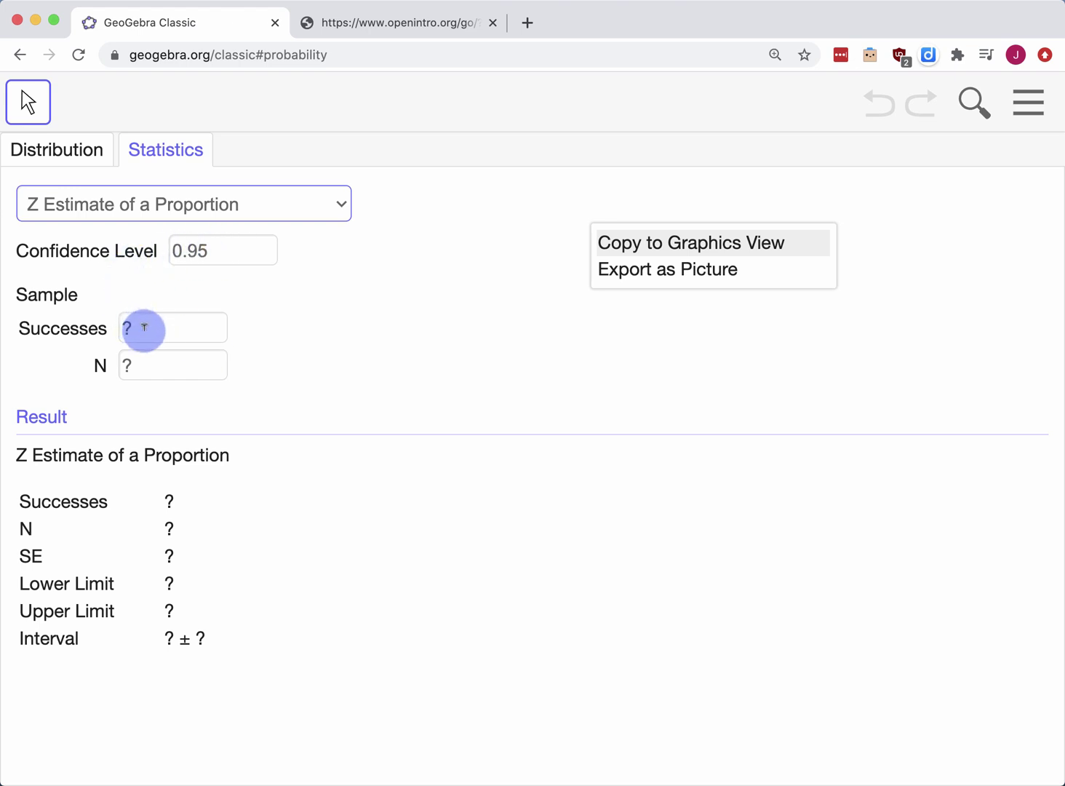
pyautogui.click(141, 365)
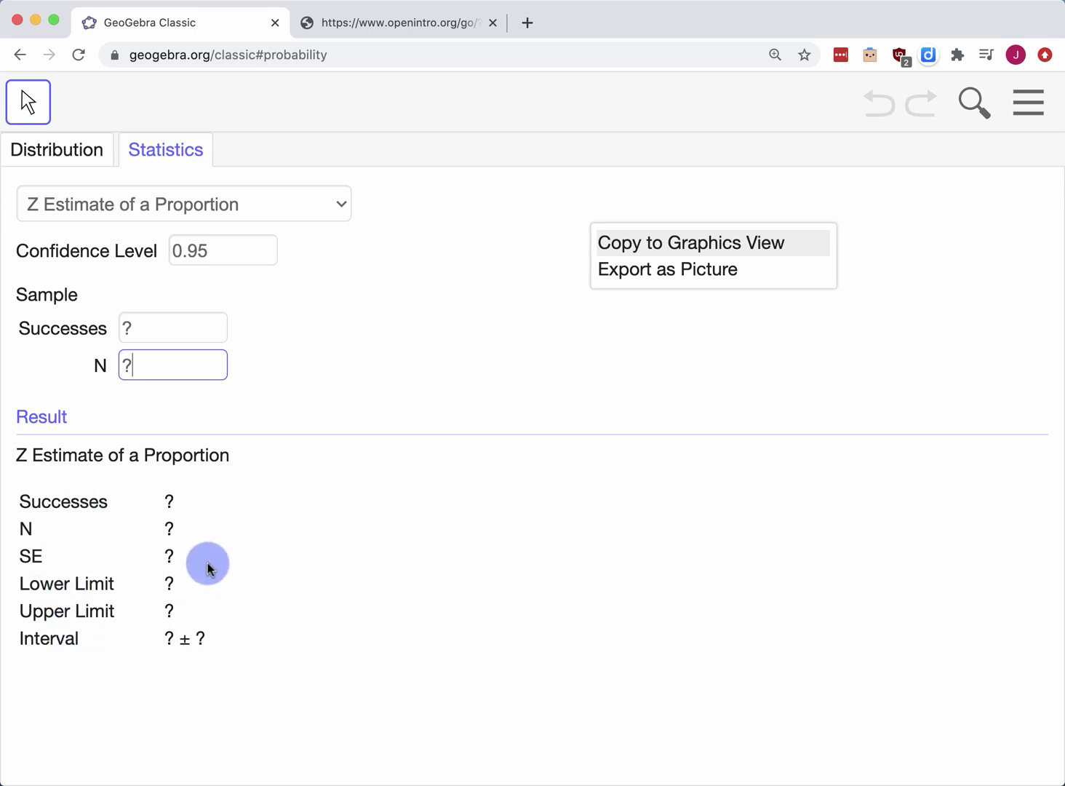
# Switch to the OpenIntro textbook PDF and read section 6.1.3 on confidence intervals for a proportion, through Example 6.4
pyautogui.click(420, 23)
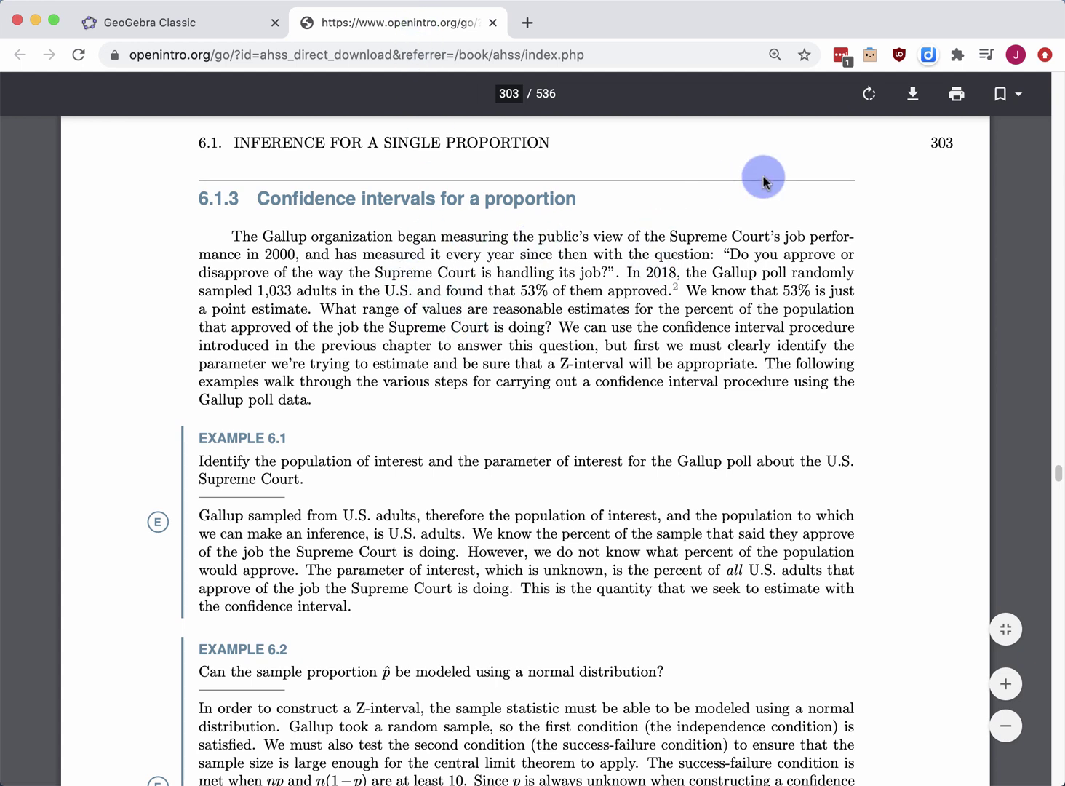
pyautogui.scroll(1, 763, 176)
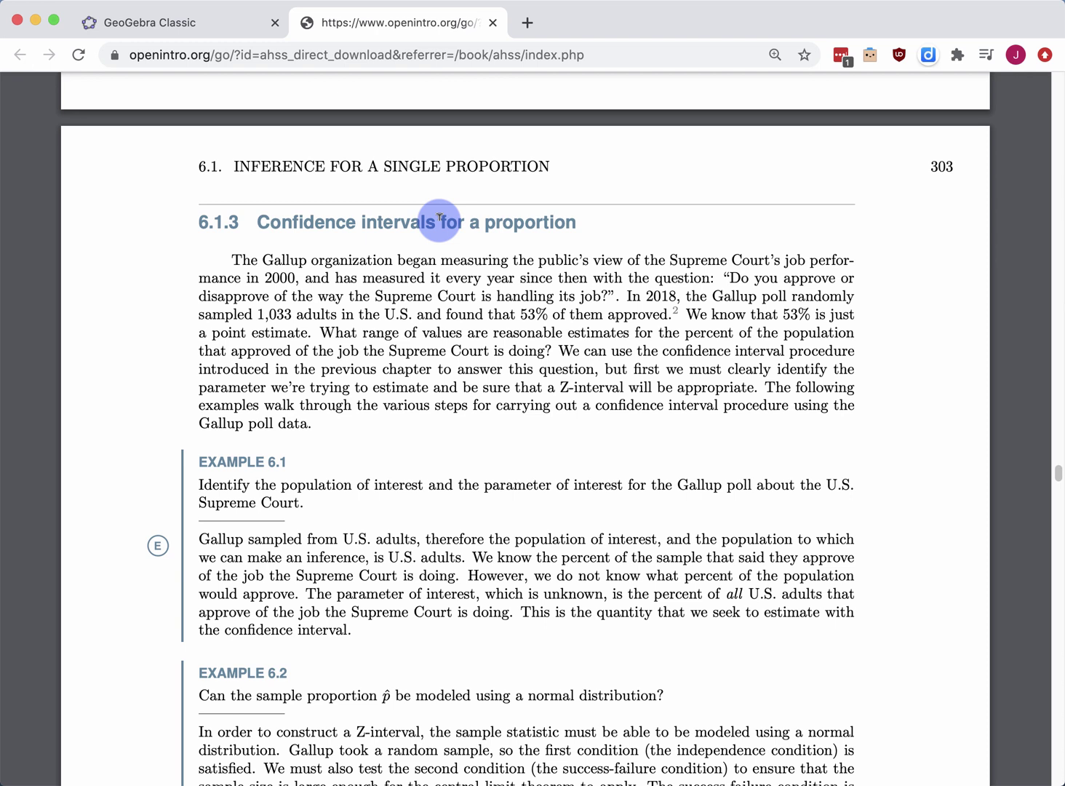
pyautogui.scroll(-3, 450, 373)
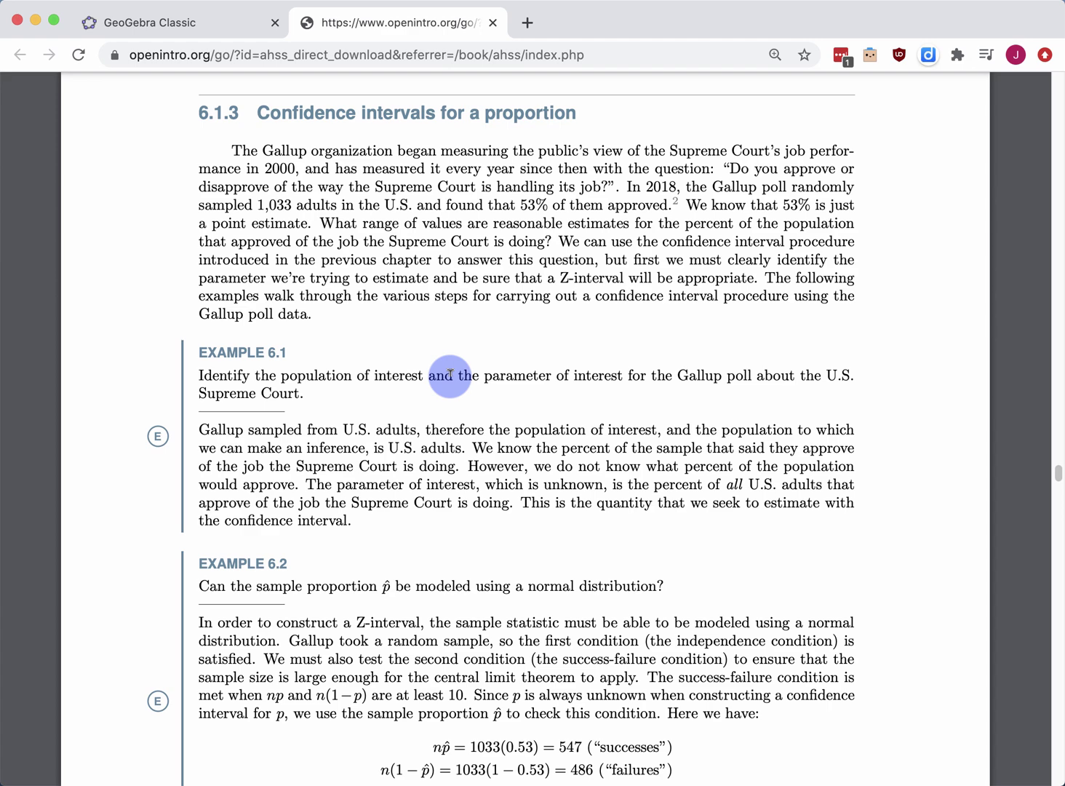
pyautogui.scroll(-8, 450, 373)
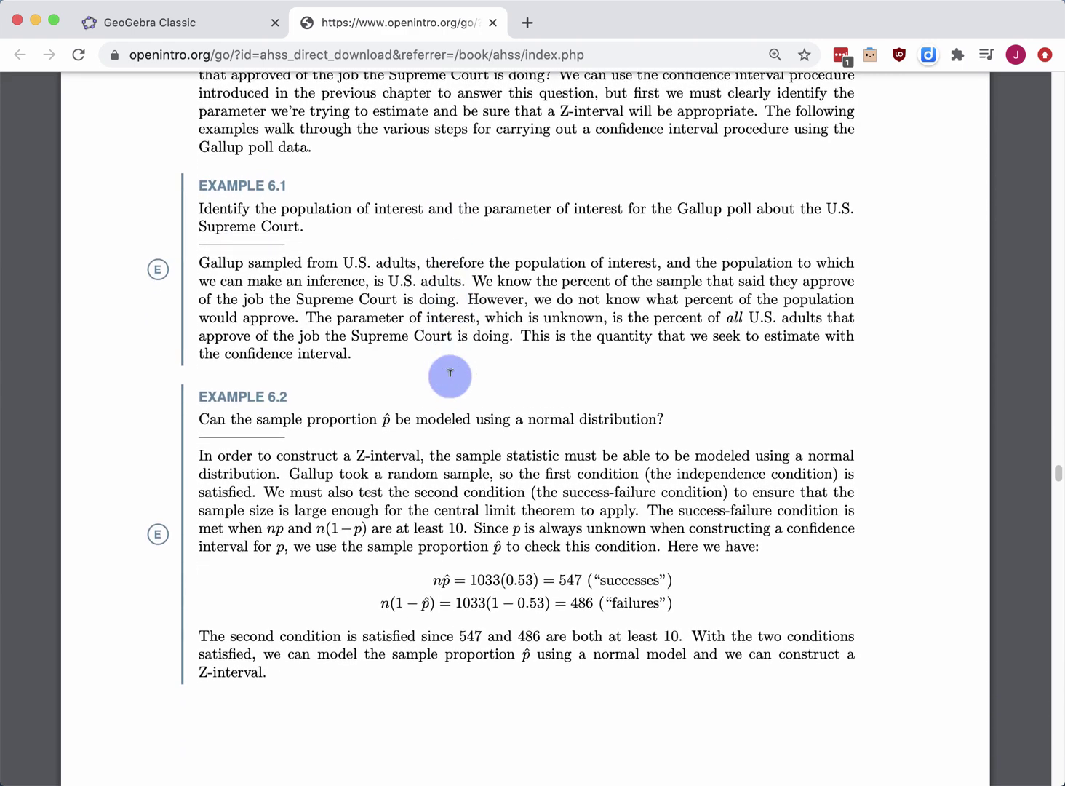
pyautogui.scroll(-18, 450, 373)
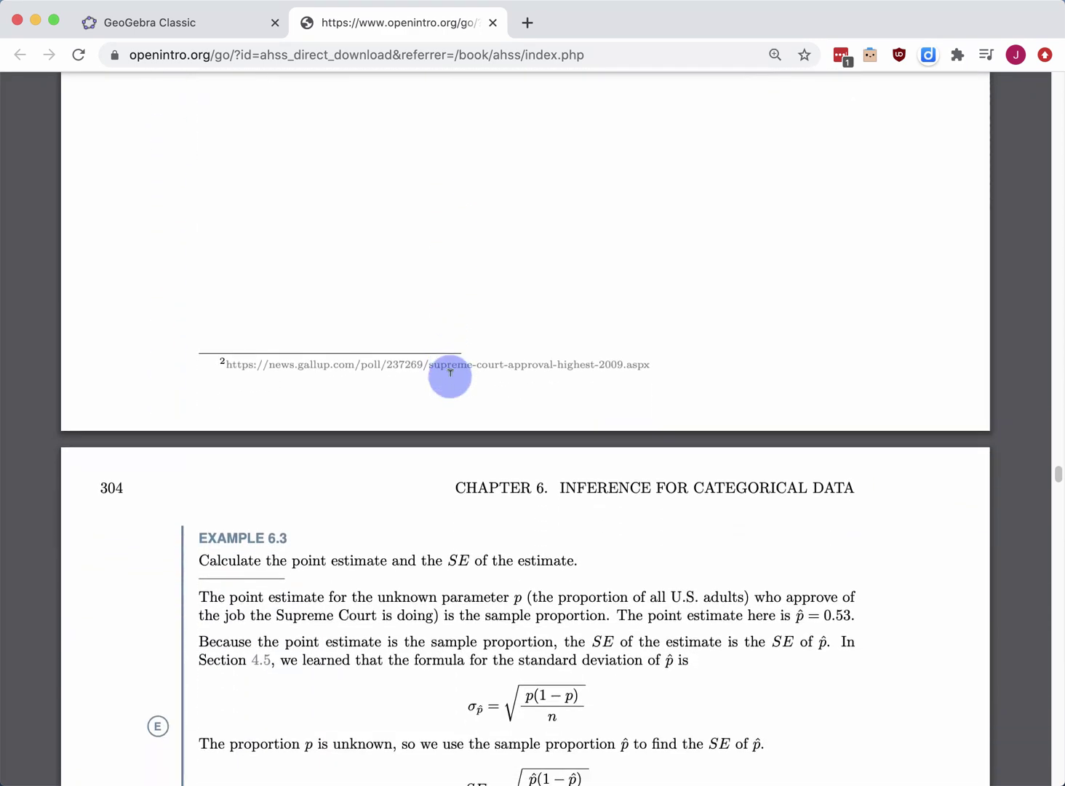
pyautogui.scroll(-18, 450, 373)
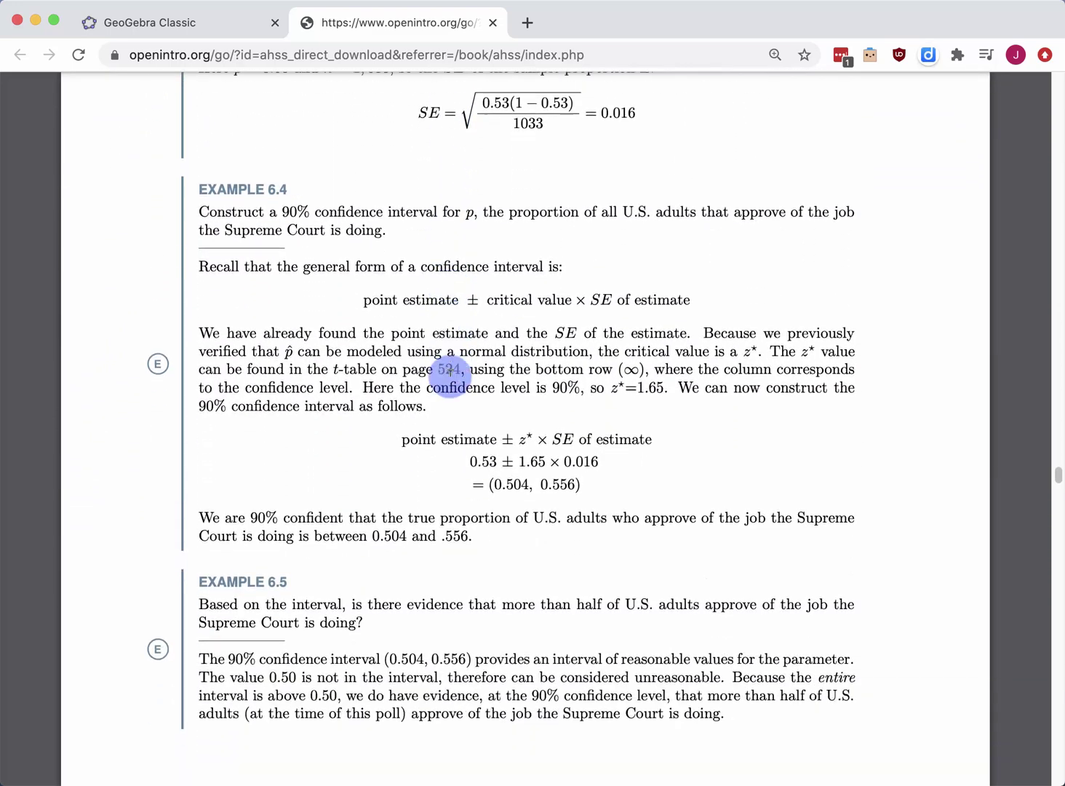
pyautogui.scroll(2, 450, 373)
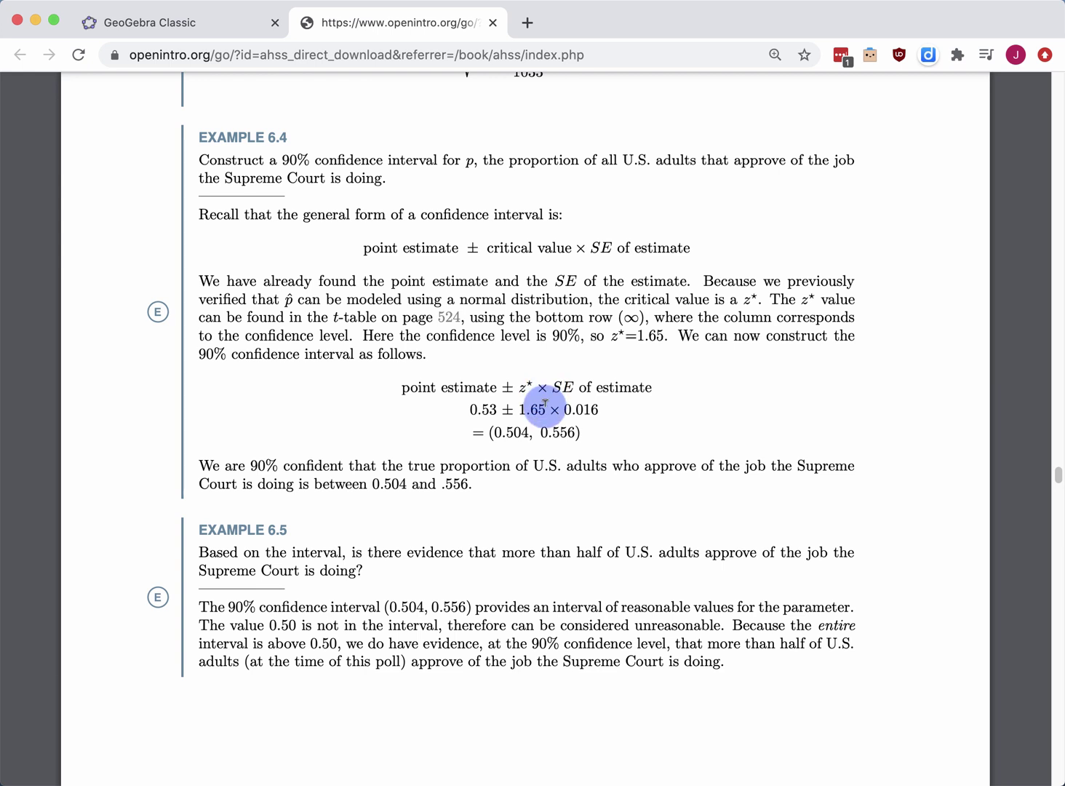
# Examine Example 6.4's critical value, standard error and the wording of its 90% confidence conclusion
pyautogui.moveTo(545, 404); pyautogui.dragTo(519, 402)
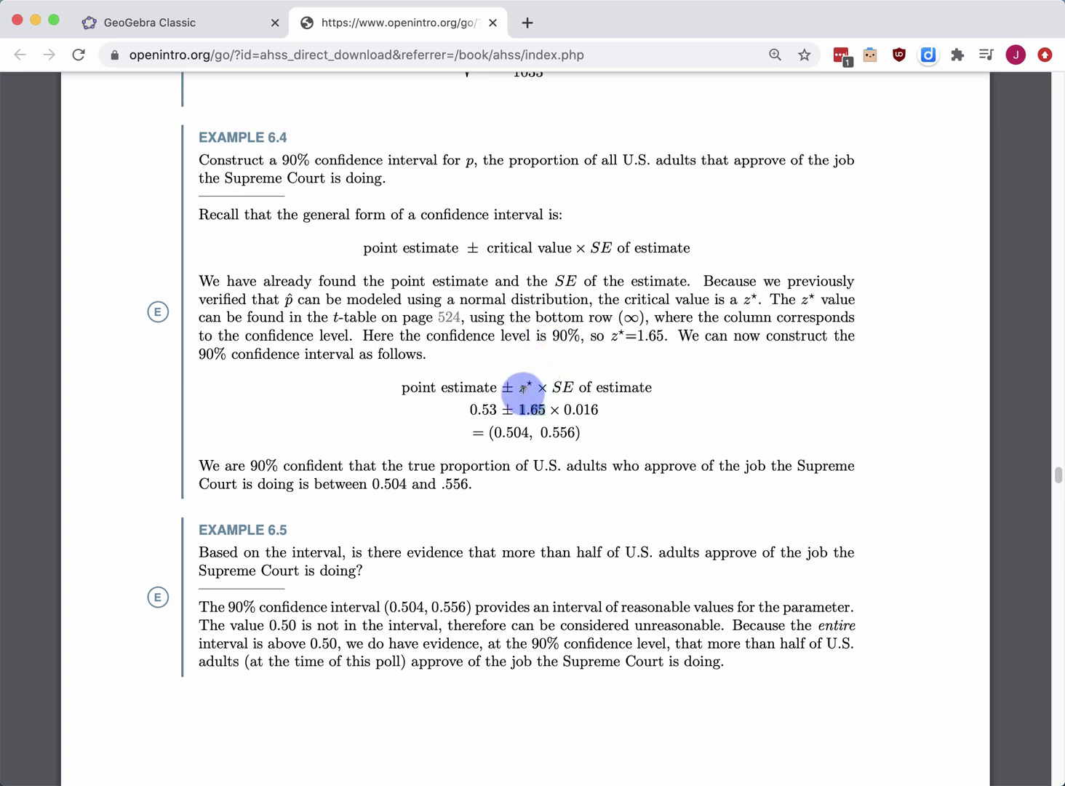
pyautogui.click(544, 390)
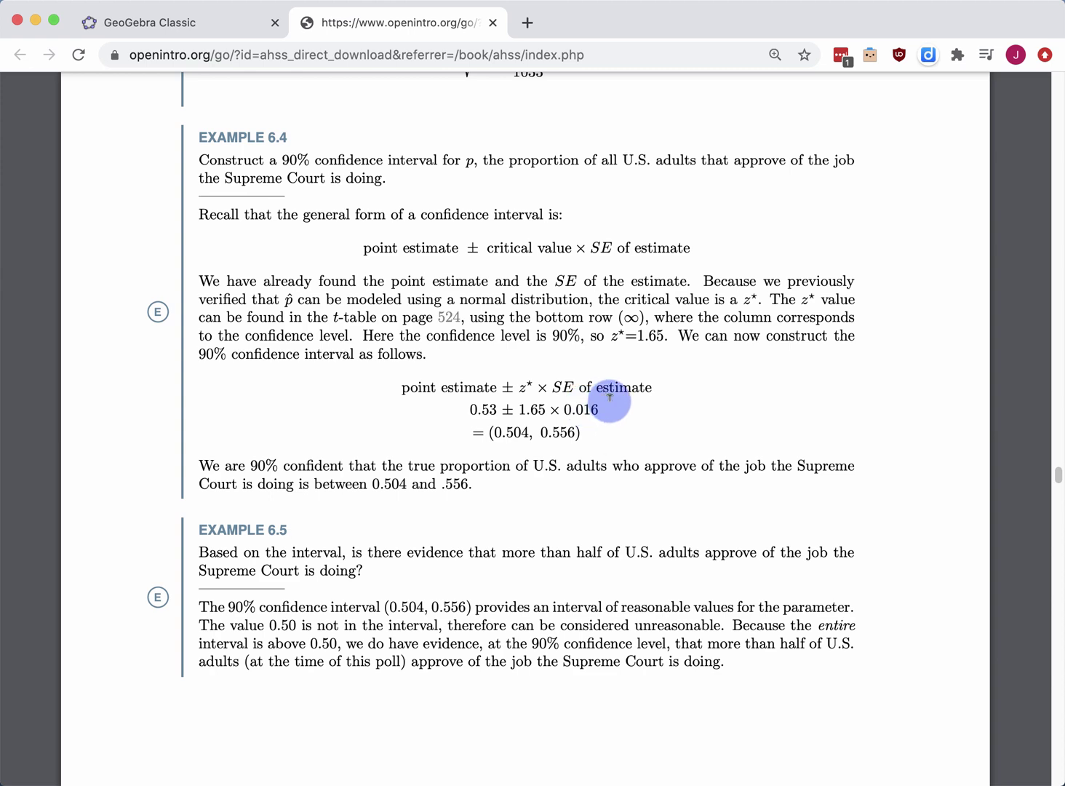
pyautogui.scroll(5, 610, 397)
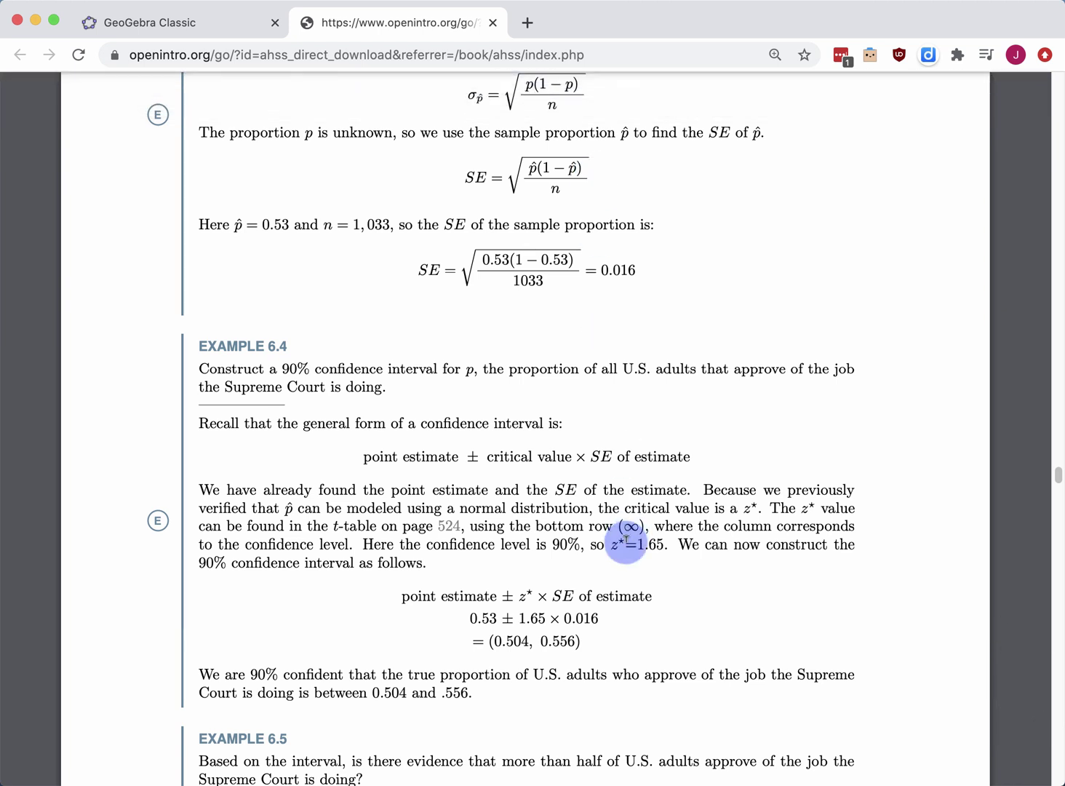
pyautogui.scroll(-3, 630, 591)
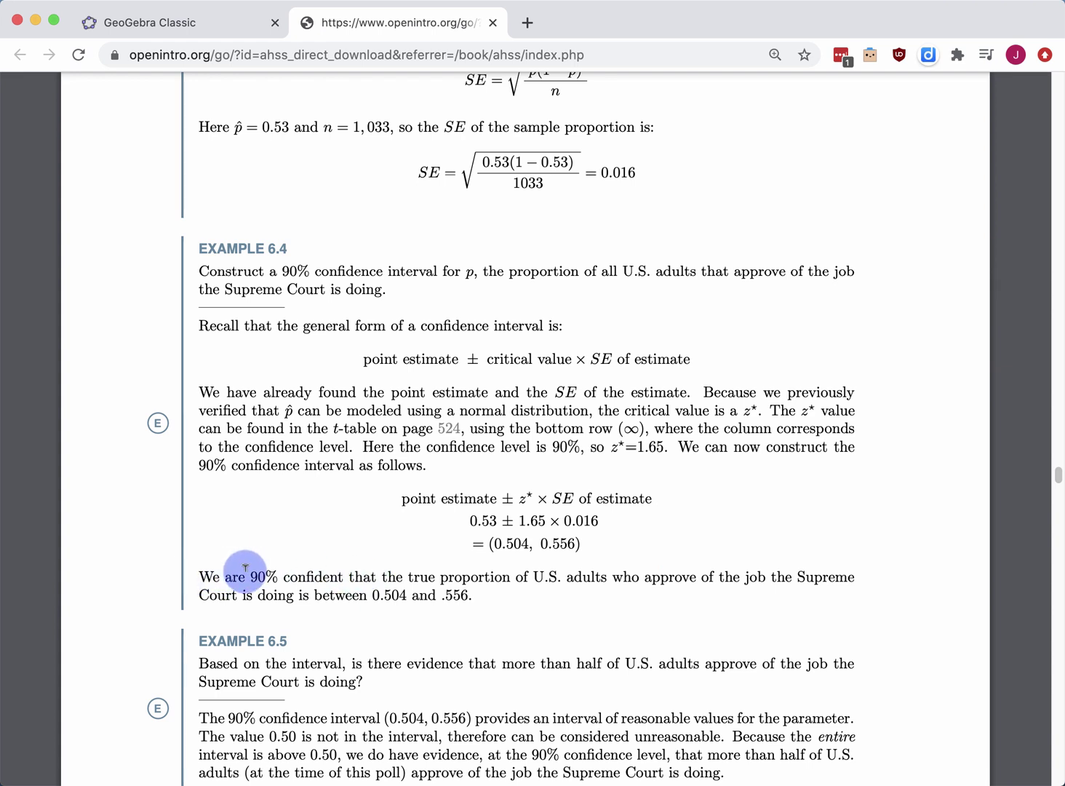
pyautogui.moveTo(249, 571); pyautogui.dragTo(346, 569)
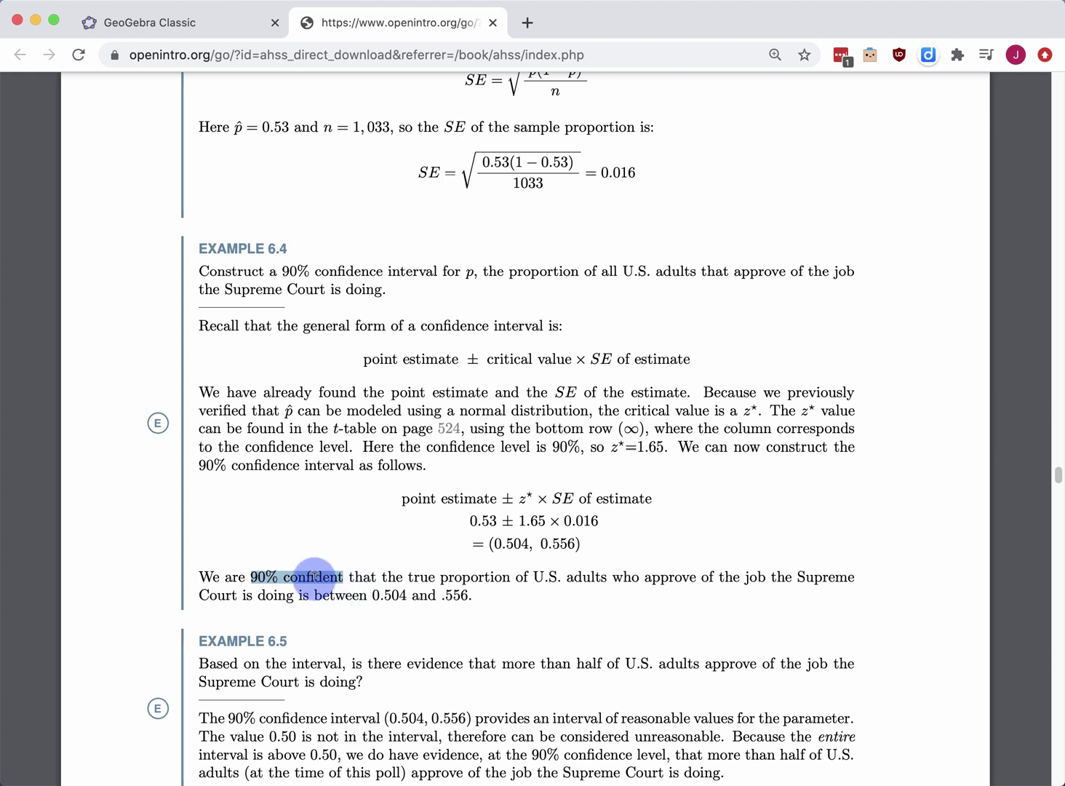
pyautogui.moveTo(397, 573); pyautogui.dragTo(507, 574)
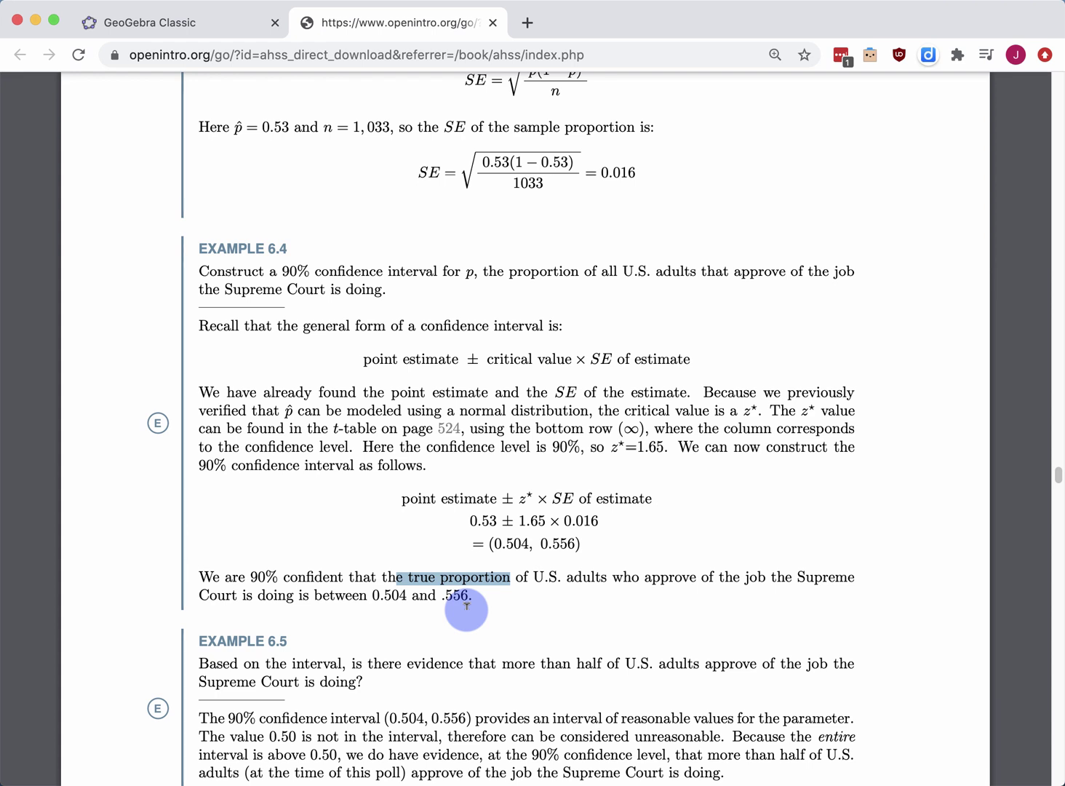
# Switch back to GeoGebra and set the confidence level to 0.90 and the sample size N to 1033
pyautogui.click(193, 28)
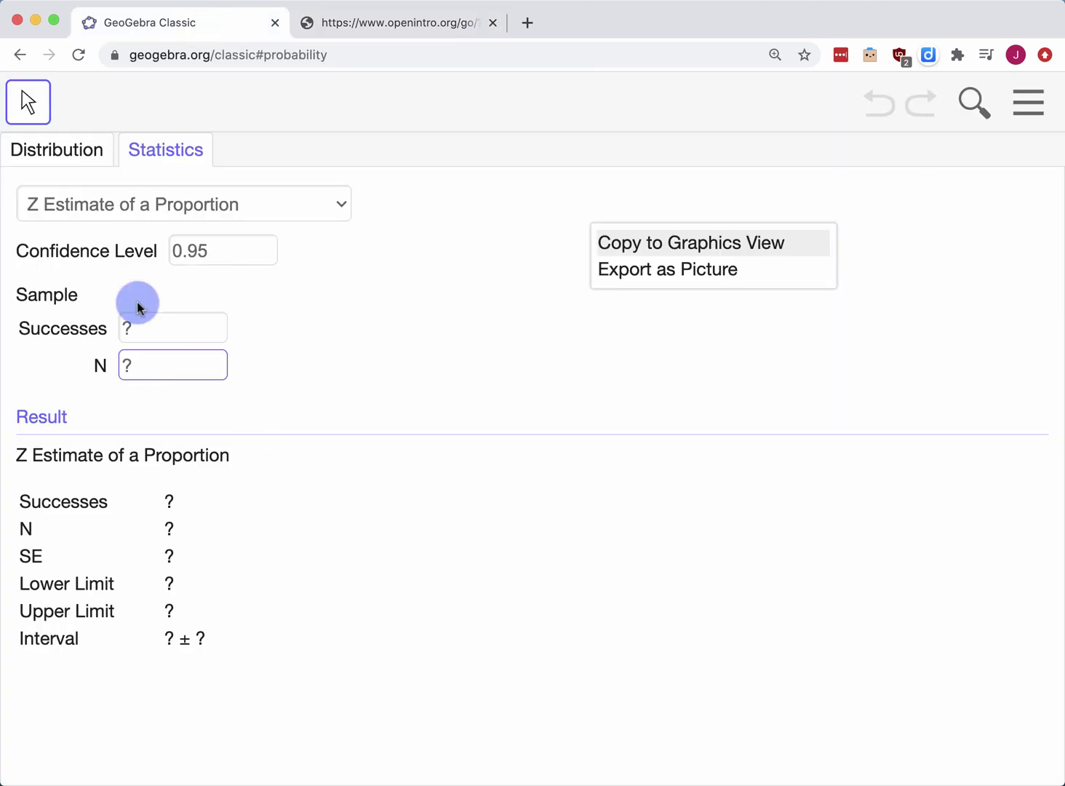
pyautogui.click(227, 250)
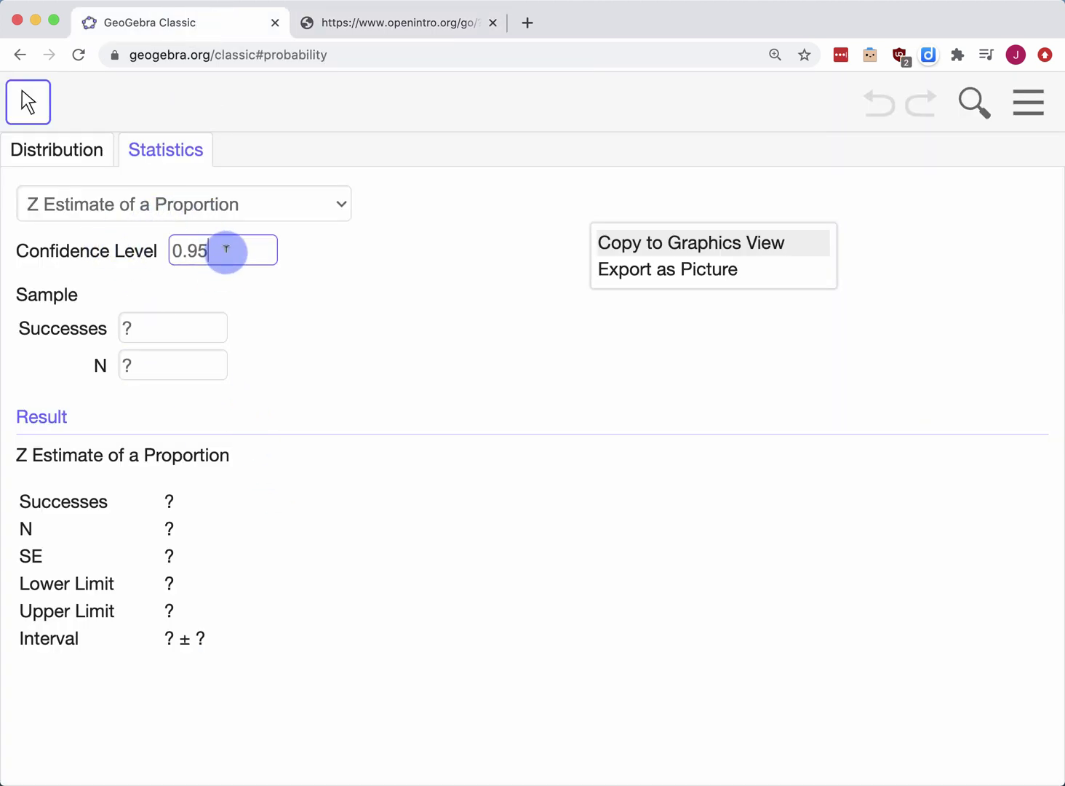
pyautogui.press('BackSpace')
pyautogui.write('0')
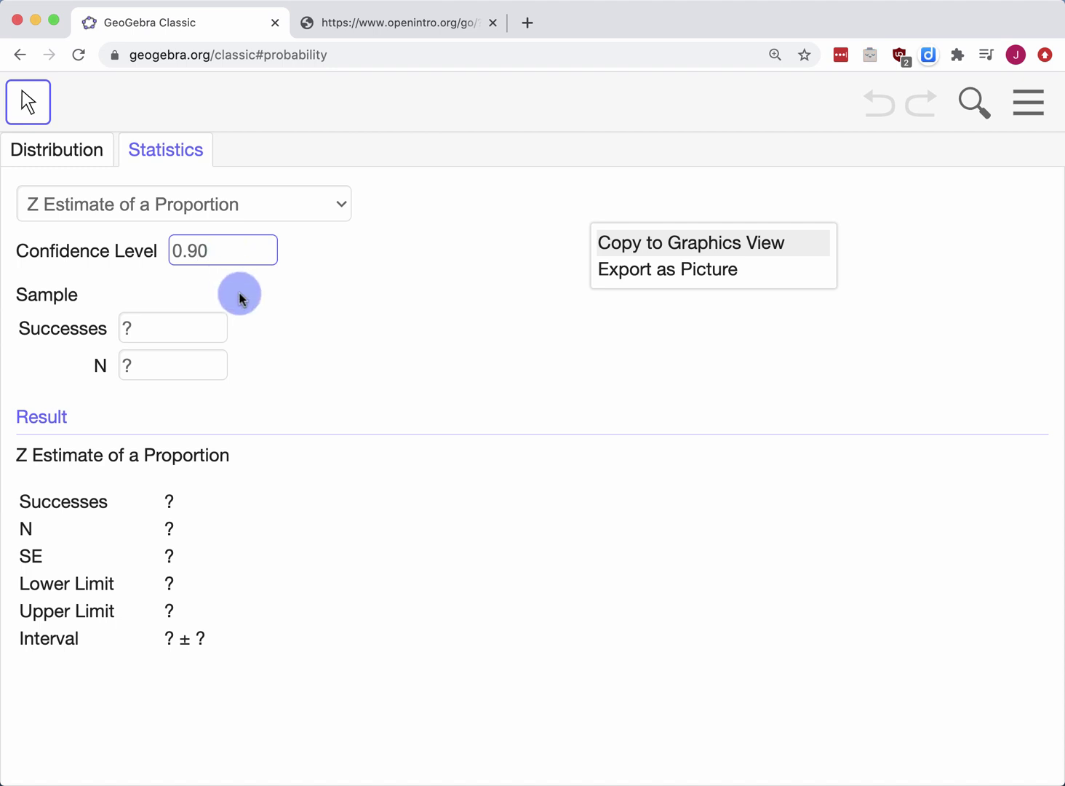
pyautogui.click(159, 326)
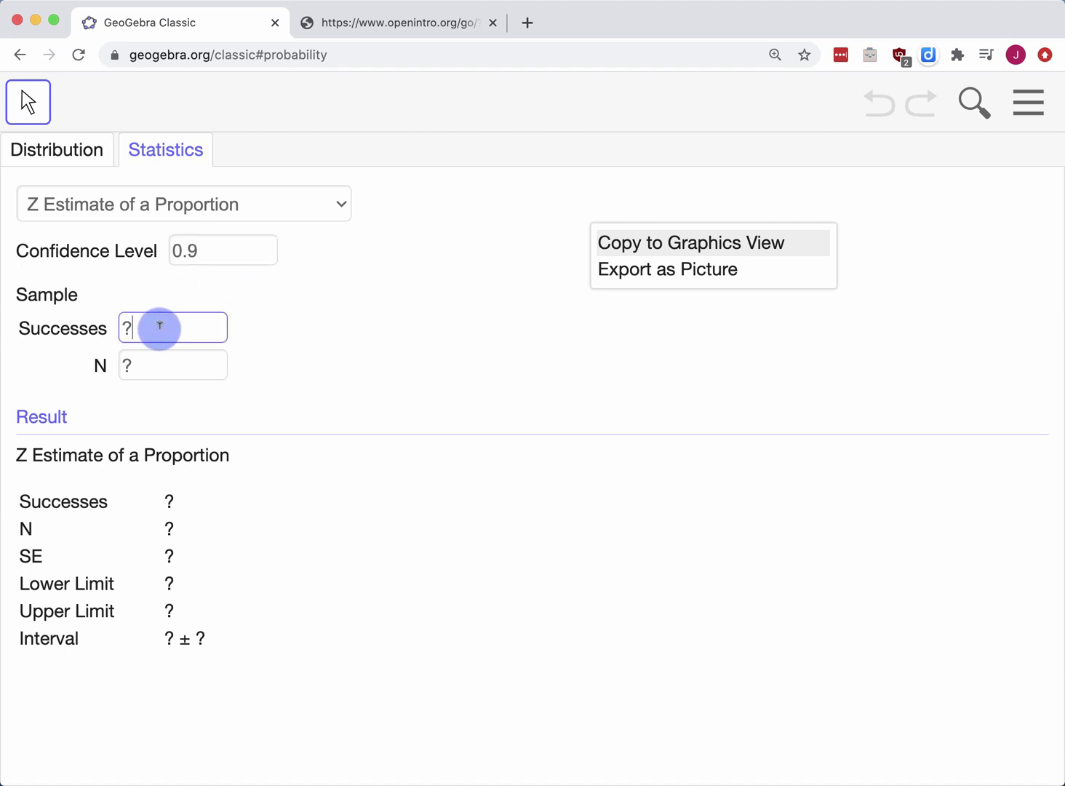
pyautogui.click(141, 364)
pyautogui.press('BackSpace')
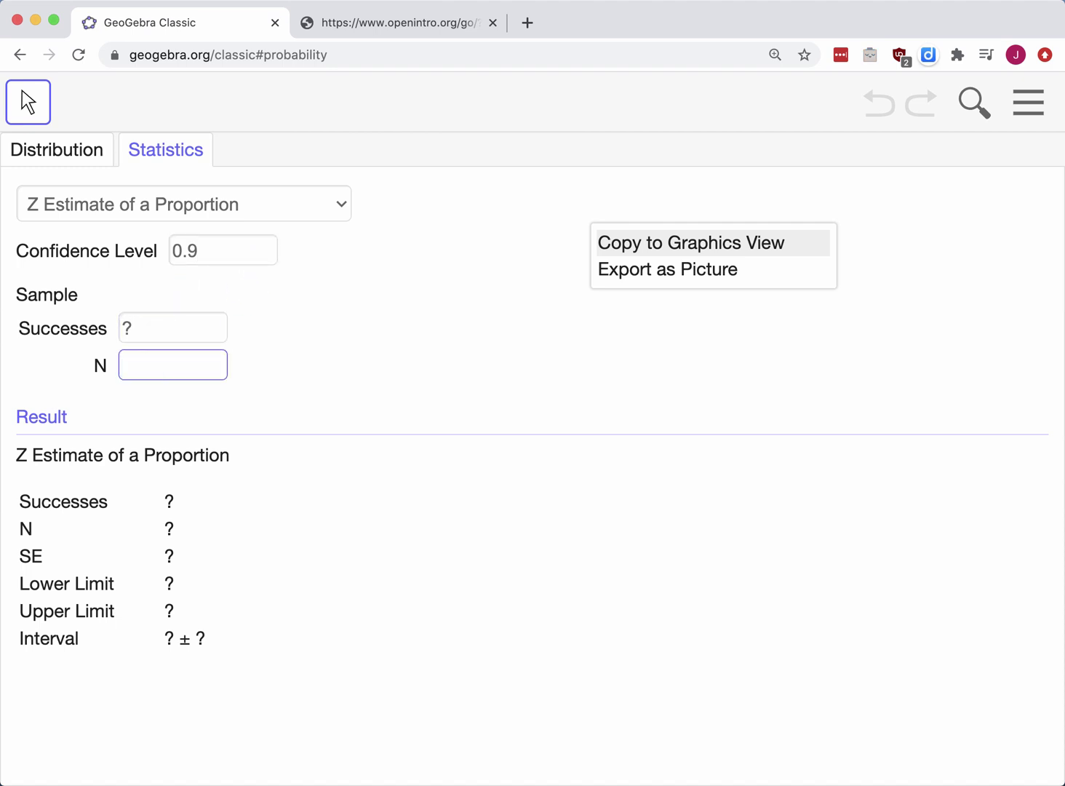
pyautogui.write('1033')
# Calculate .53*1033 in Spotlight Search to find the number of successes
pyautogui.click(148, 321)
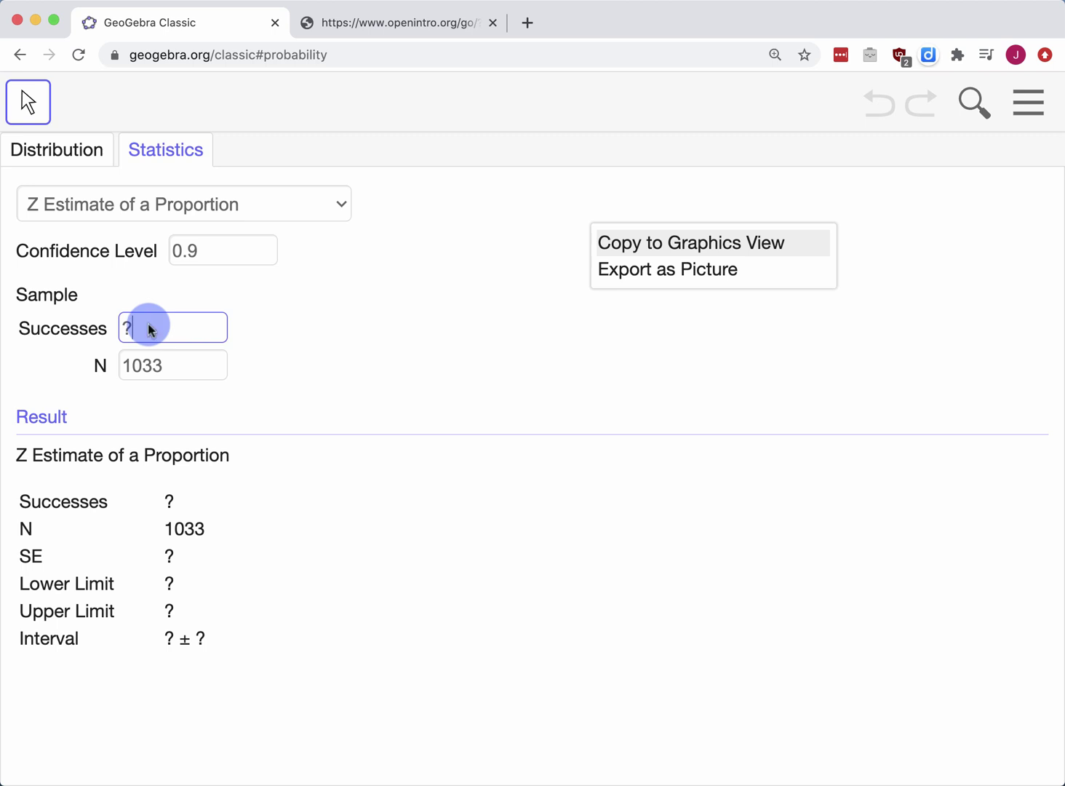
pyautogui.press('super+space')
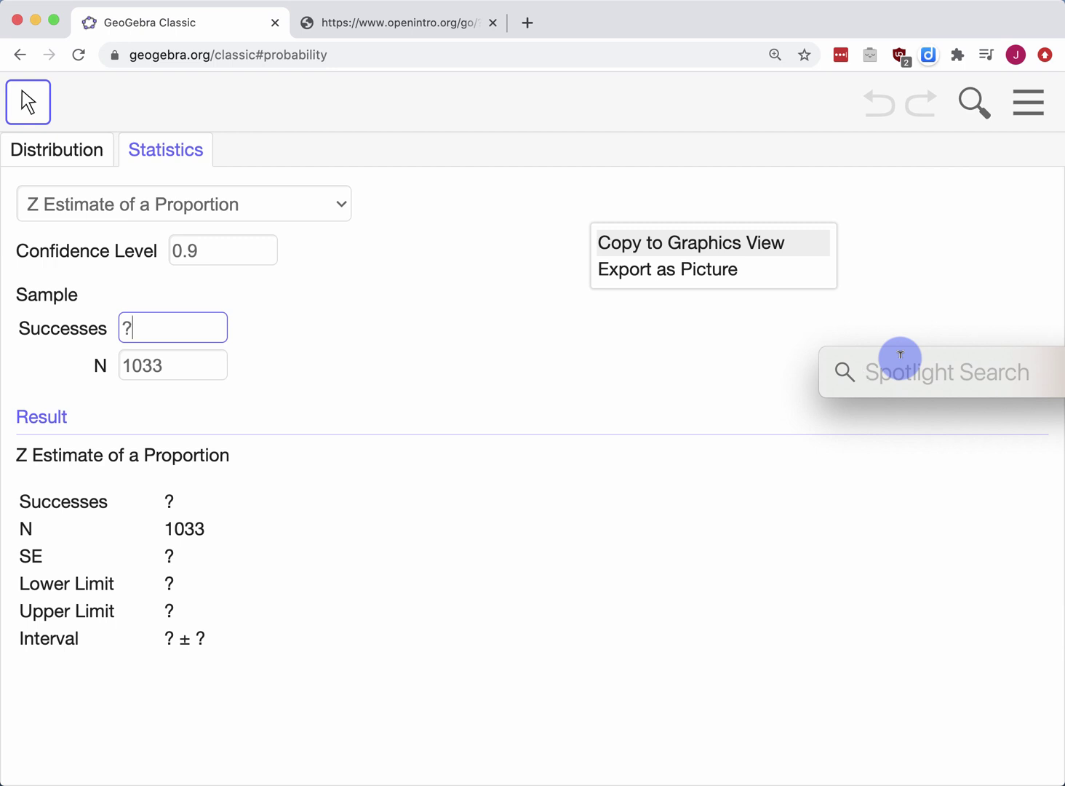
pyautogui.write('.53*')
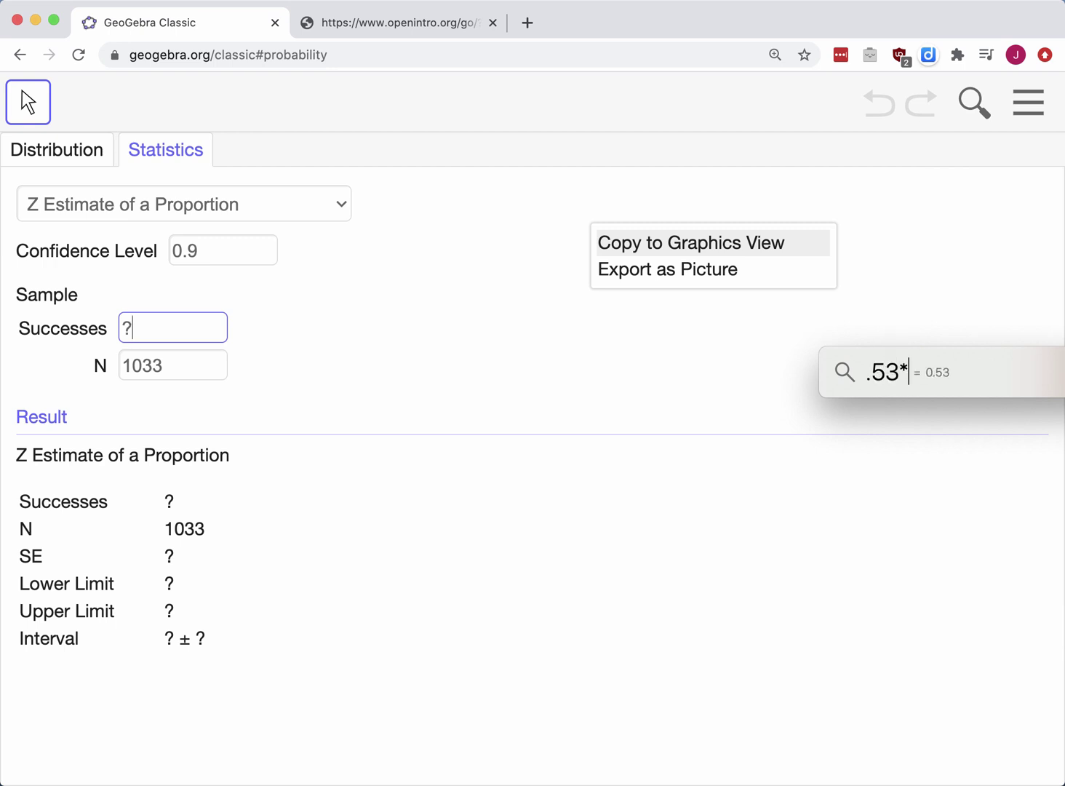
pyautogui.write('1033')
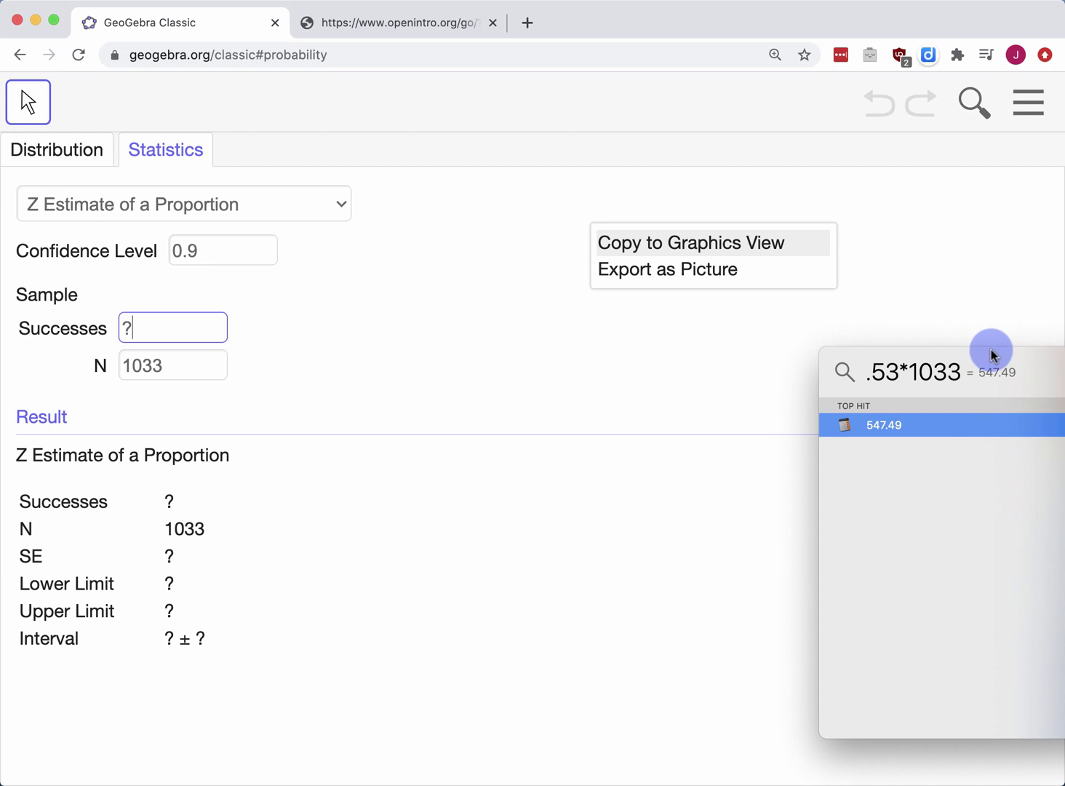
# Set the sample's number of successes to 547.49
pyautogui.click(180, 321)
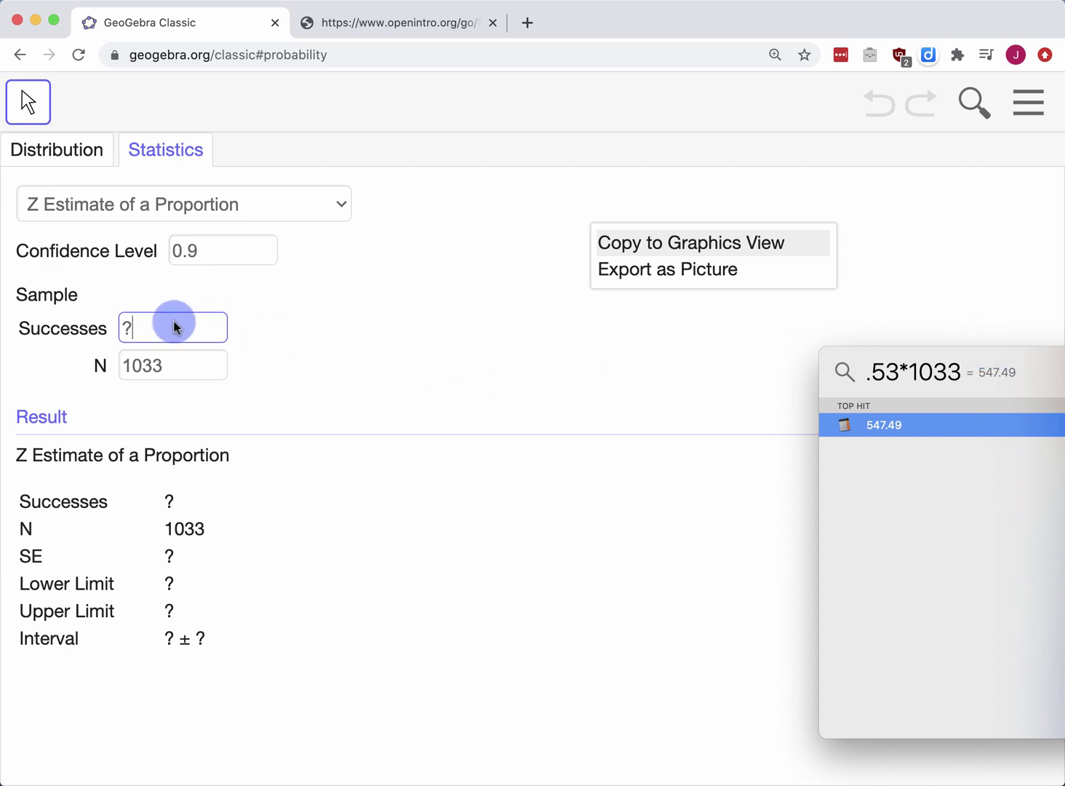
pyautogui.press('BackSpace')
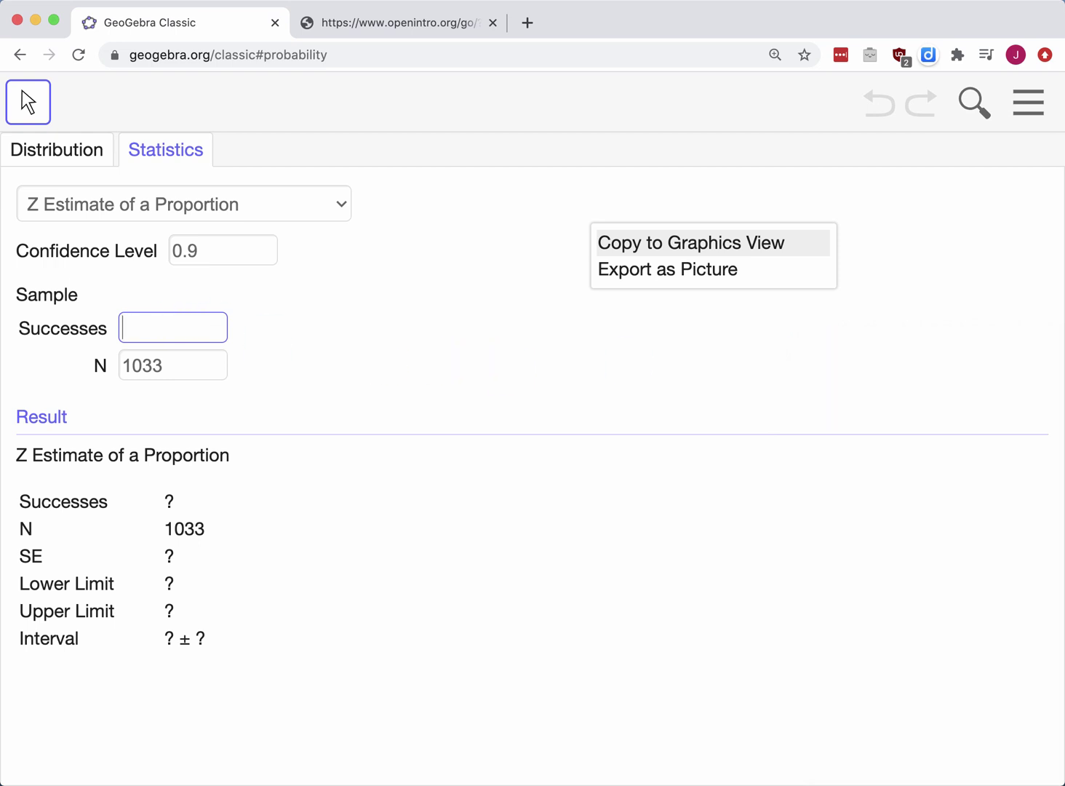
pyautogui.write('647')
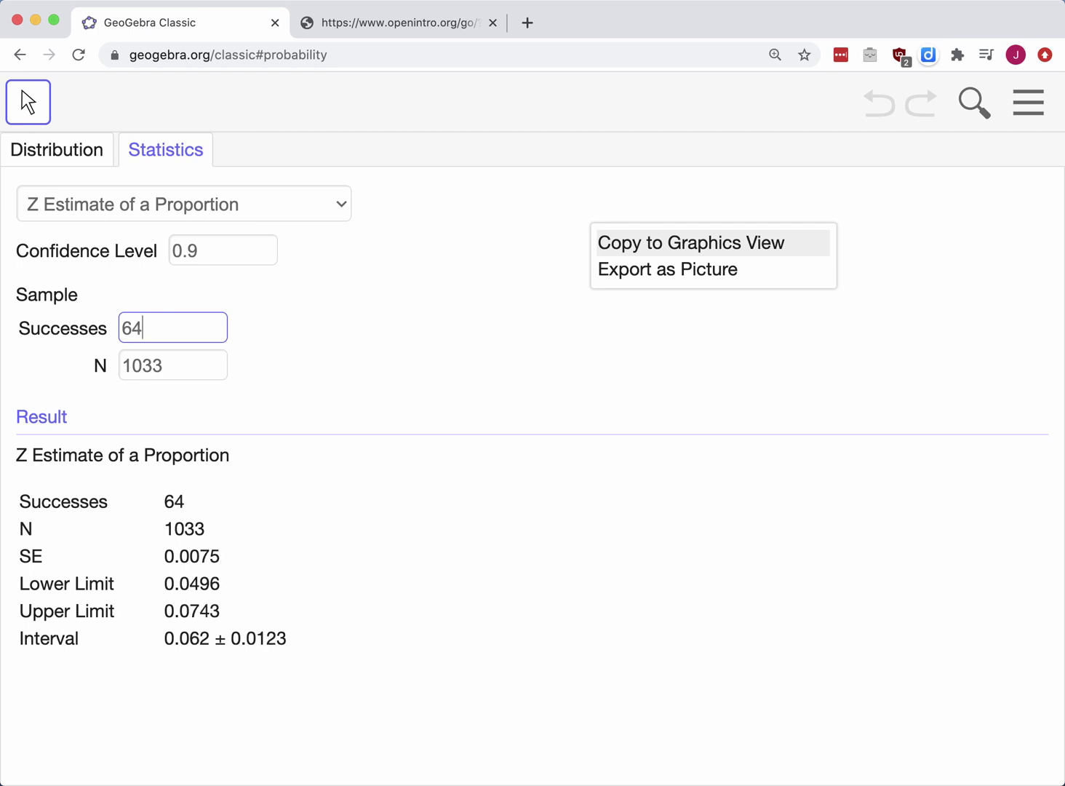
pyautogui.press('BackSpace')
pyautogui.press('BackSpace')
pyautogui.press('BackSpace')
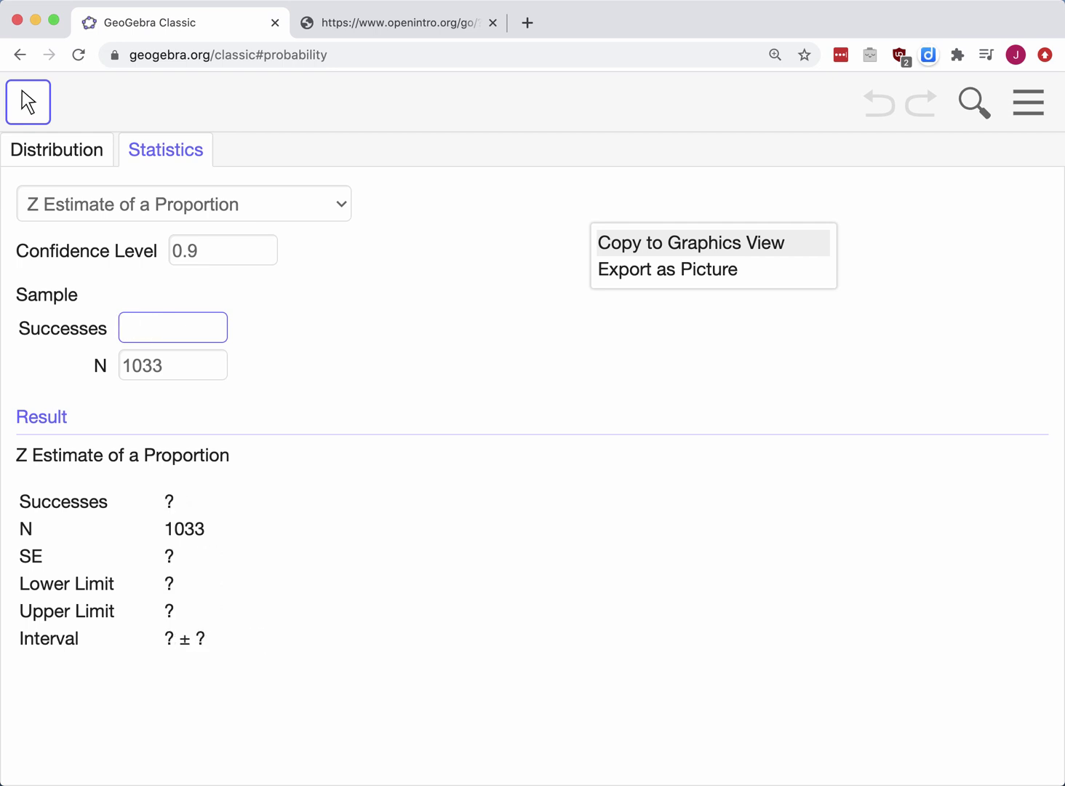
pyautogui.write('547.49')
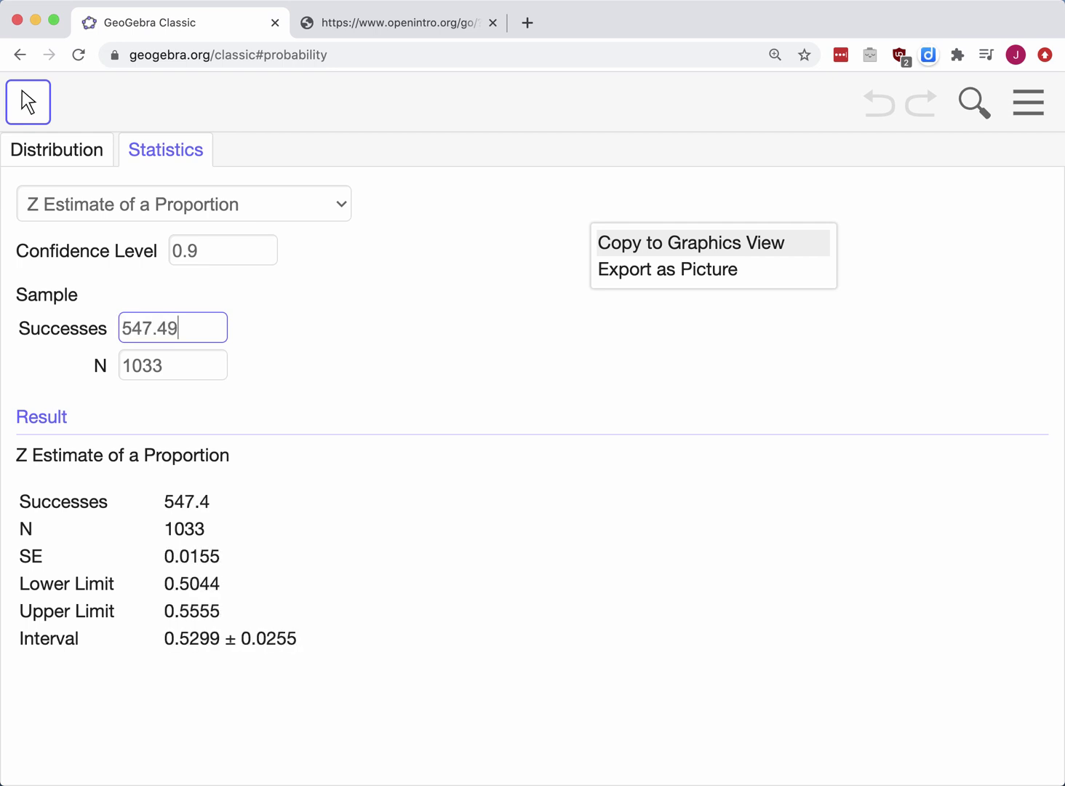